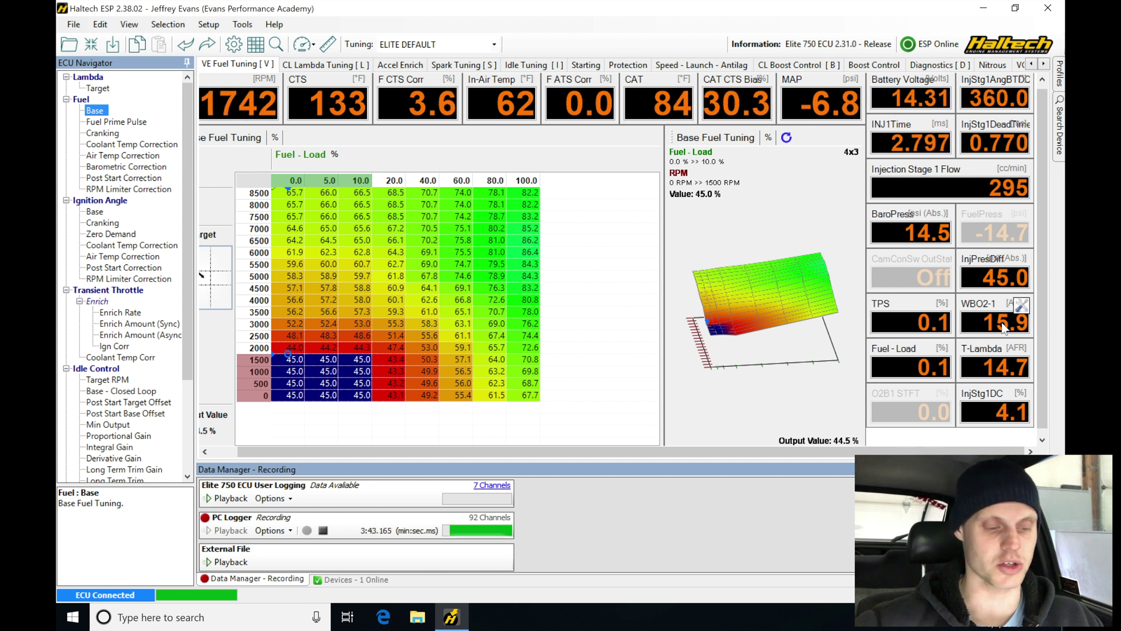
Check the idle cell values, then blend the 2000 RPM cell in the 0.0 and 5.0 load columns.
click(395, 347)
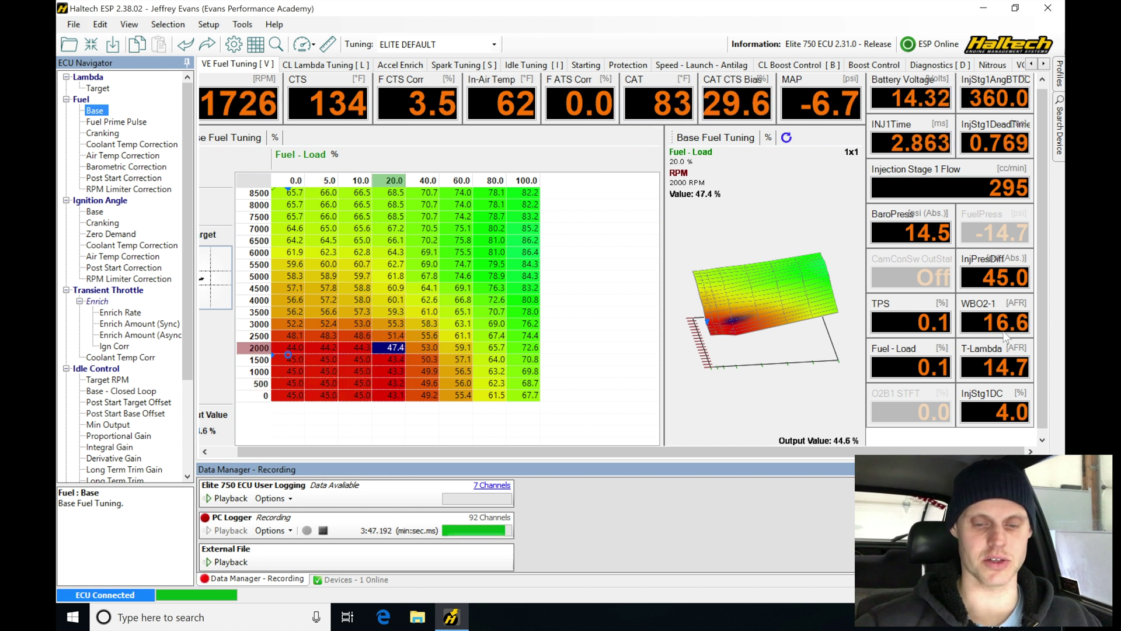
click(407, 370)
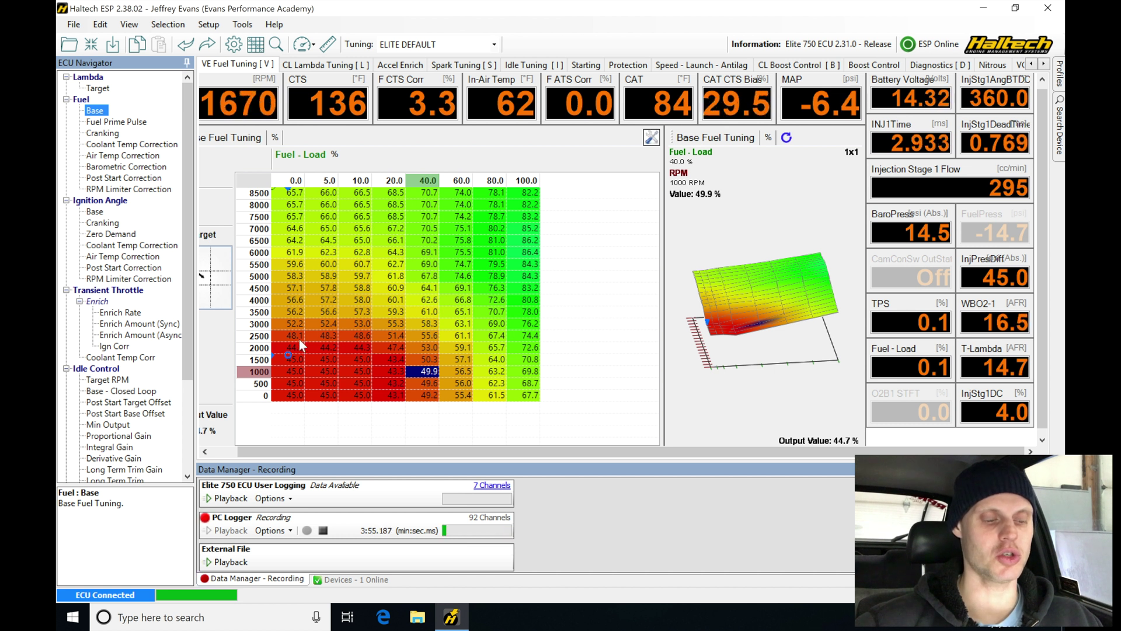
drag(294, 362, 362, 395)
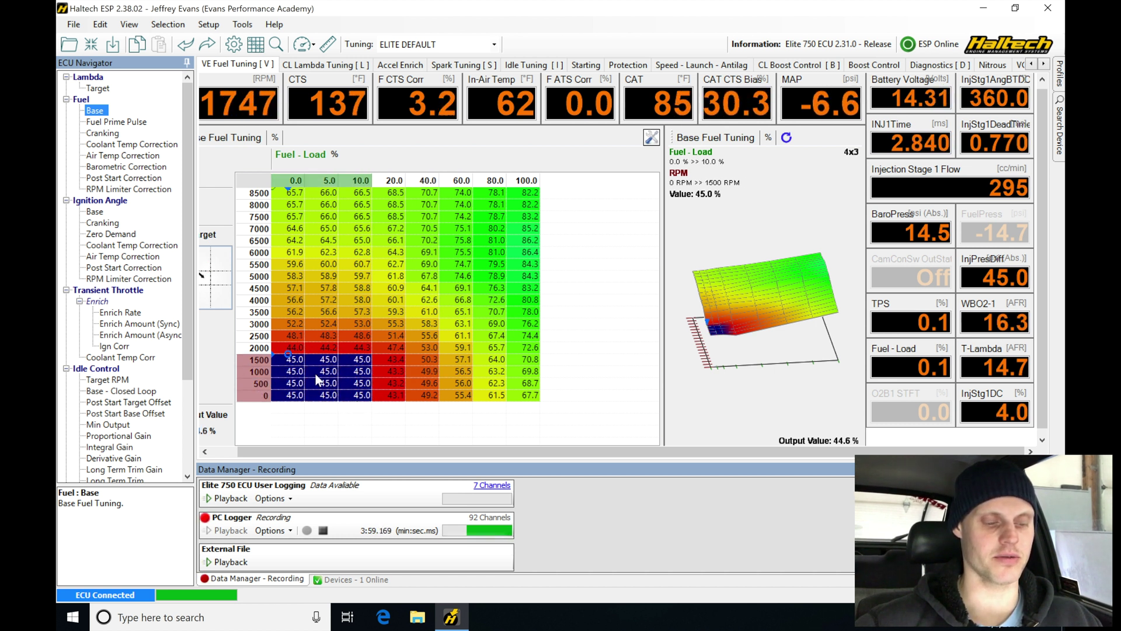
drag(296, 336, 297, 362)
key(v)
key(Right)
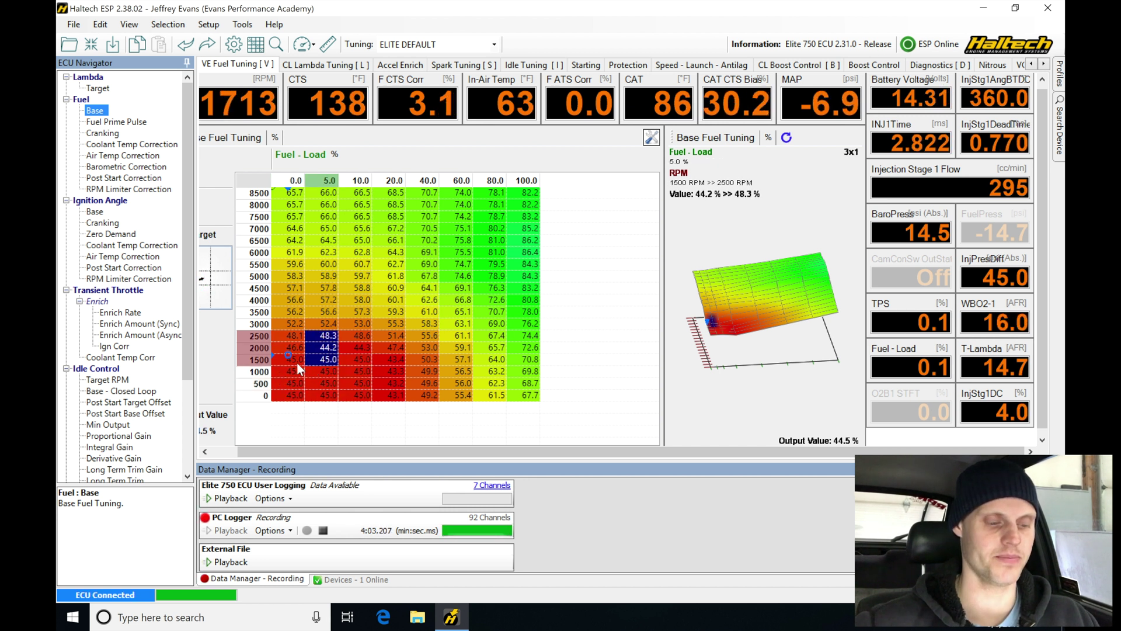
key(v)
key(Right)
key(v)
key(Right)
Blend the 20.0 load cells at 0–1500 RPM between the 10.0 and 40.0 load values.
drag(357, 368, 423, 394)
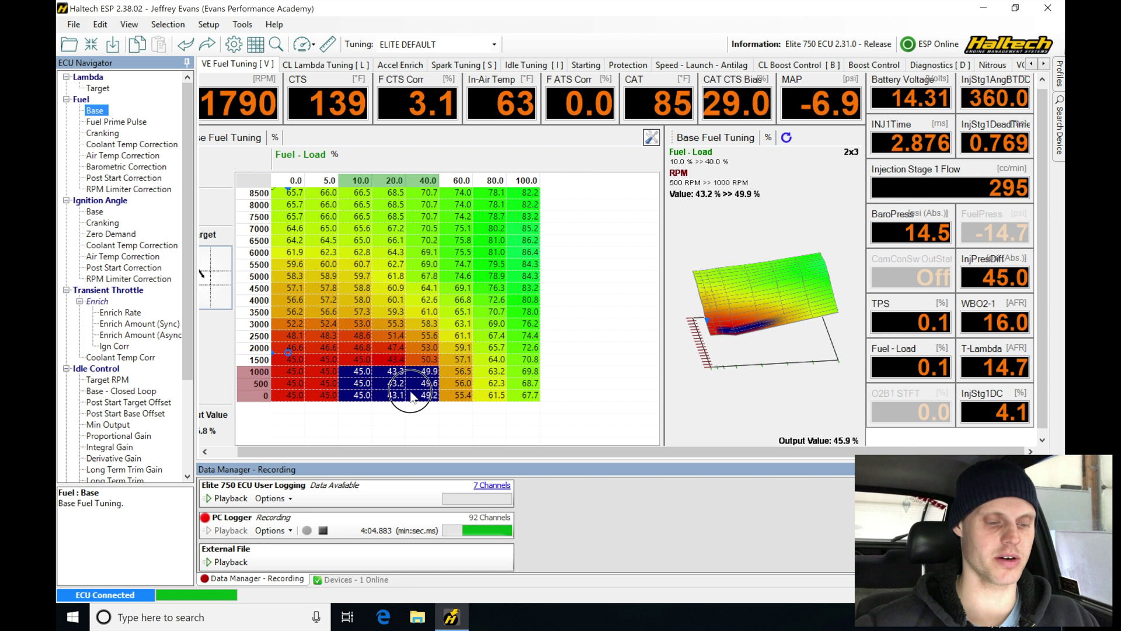
key(h)
shift+click(404, 363)
key(h)
click(359, 369)
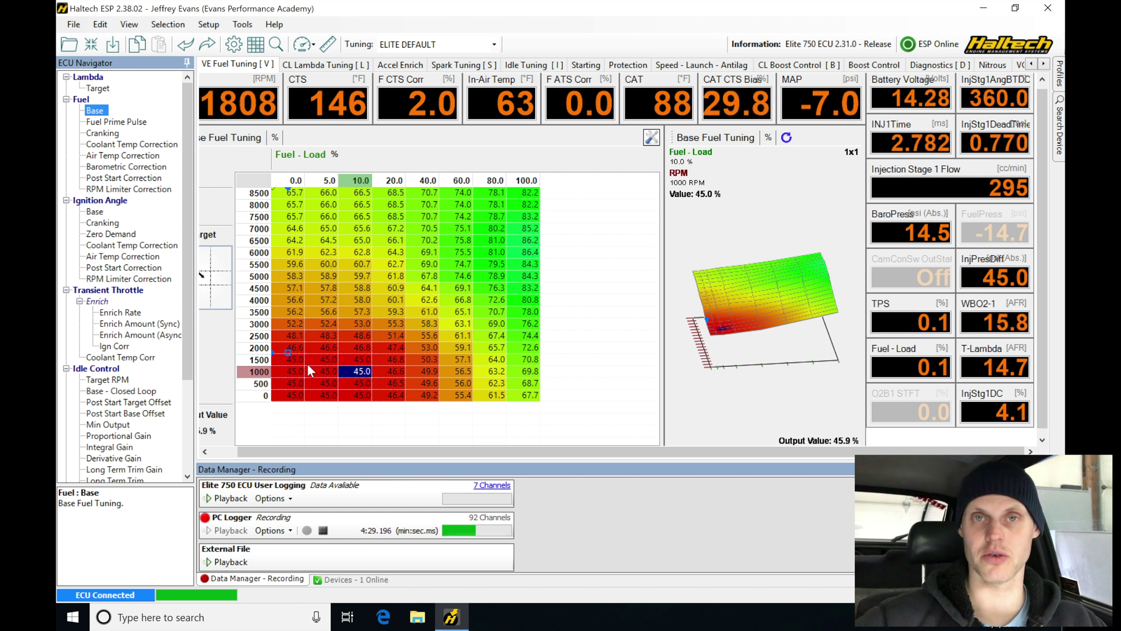
Set the 0–2000 RPM, 0–10 load idle cells to 50.
drag(291, 349, 342, 399)
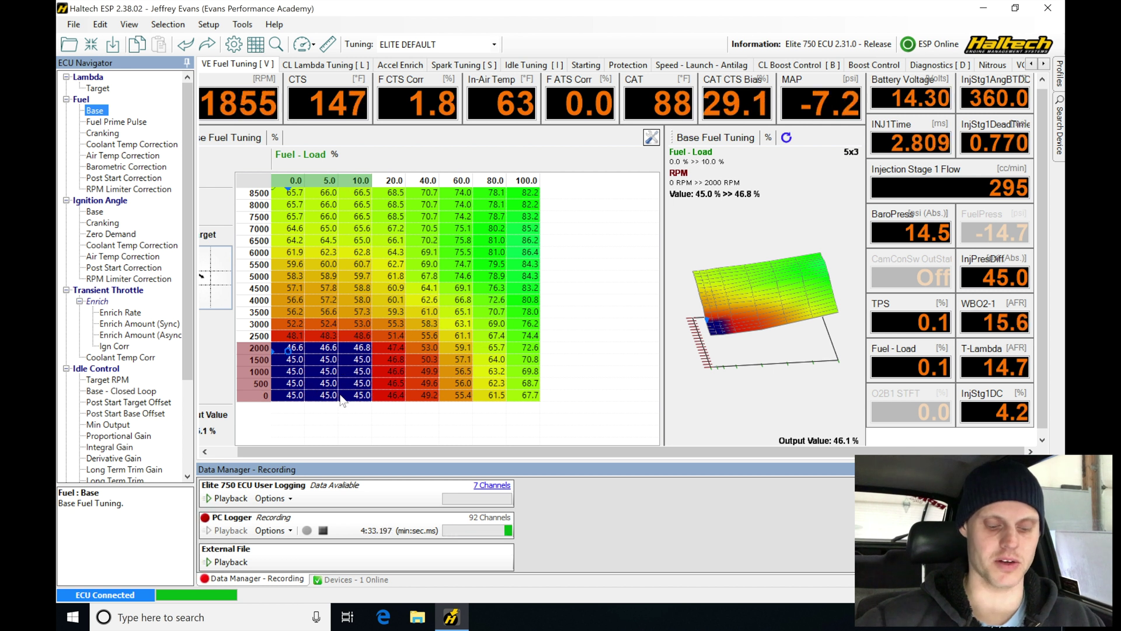
text(50)
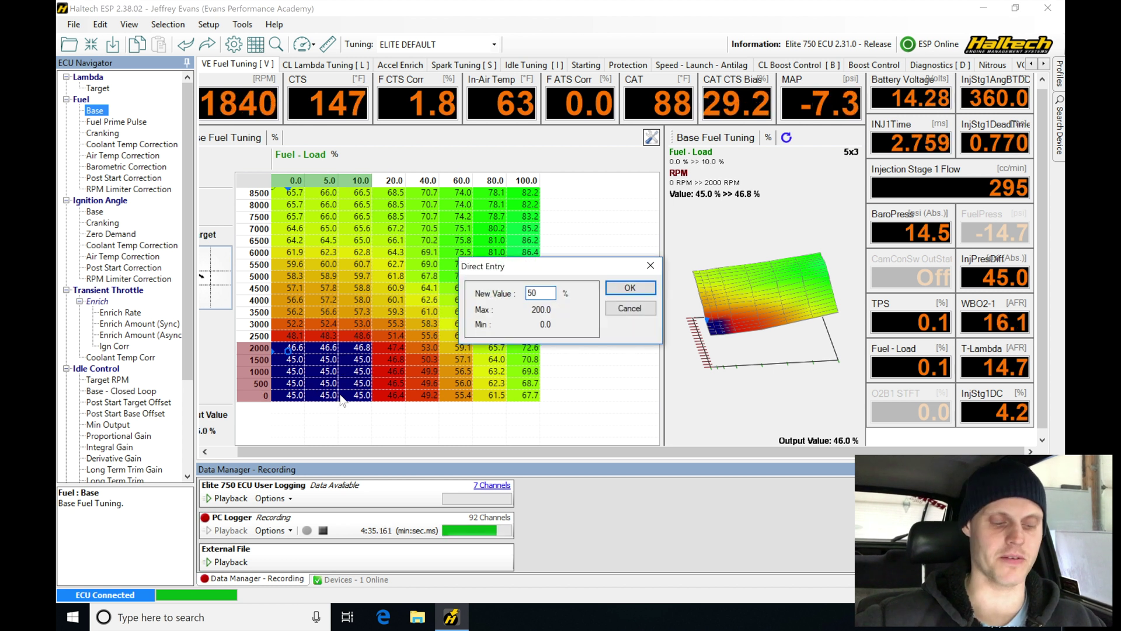
key(Return)
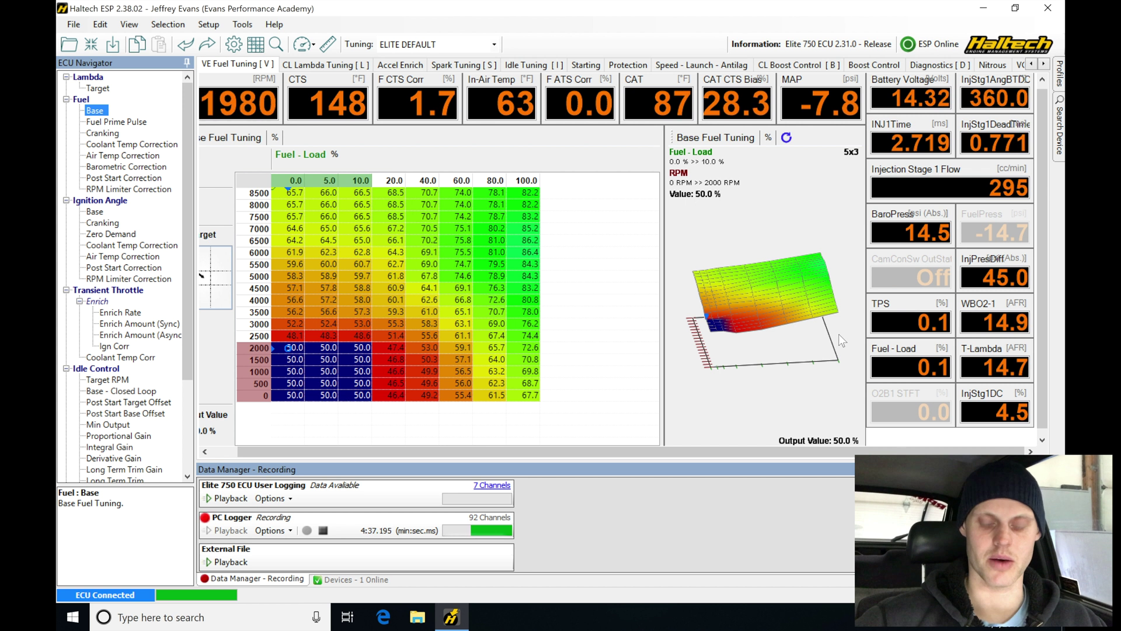
Blend the 0.0, 5.0 and 10.0 load columns from 2000 to 3500 RPM.
click(295, 324)
shift+click(299, 332)
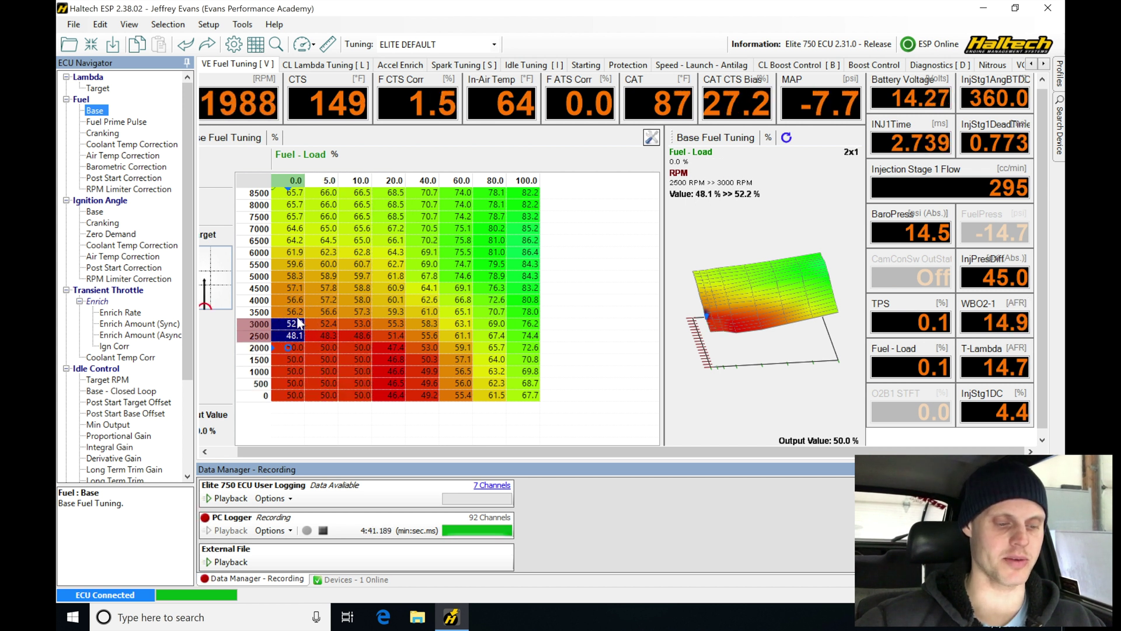
click(295, 312)
shift+click(294, 346)
key(ctrl+i)
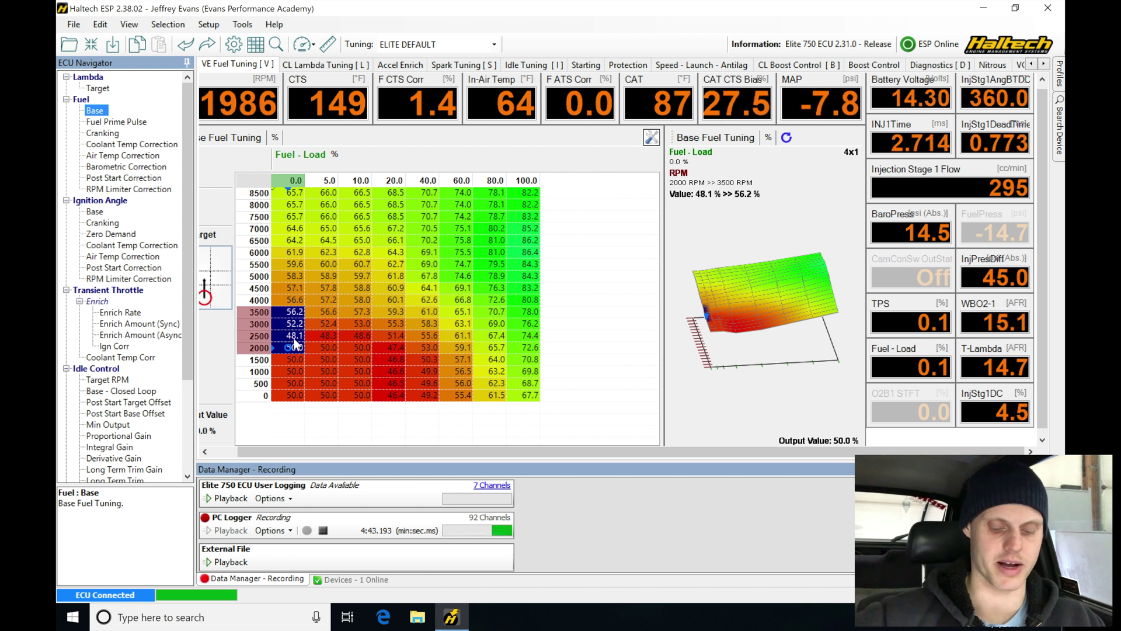
key(Right)
key(ctrl+i)
key(Right)
key(ctrl+i)
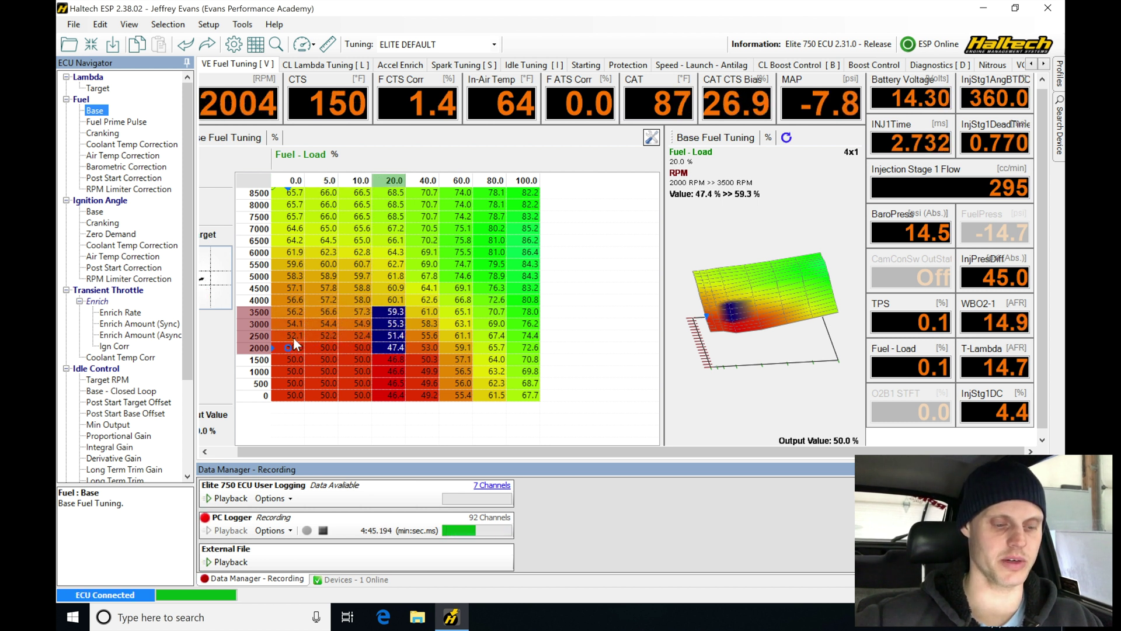
Blend rows 2000 down to 0 RPM across 10.0–40.0 load, checking 51.0 at 2000 RPM, 20.0 load.
click(363, 348)
shift+click(412, 352)
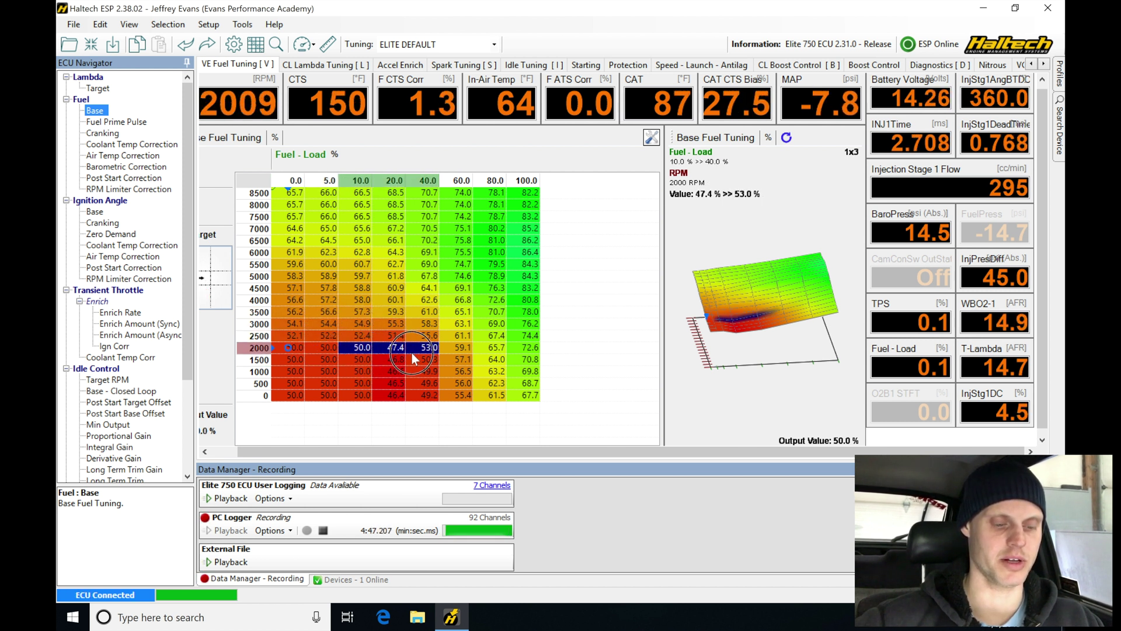
key(ctrl+i)
key(Down)
key(ctrl+i)
key(Down)
key(ctrl+i)
key(Down)
key(ctrl+i)
key(Down)
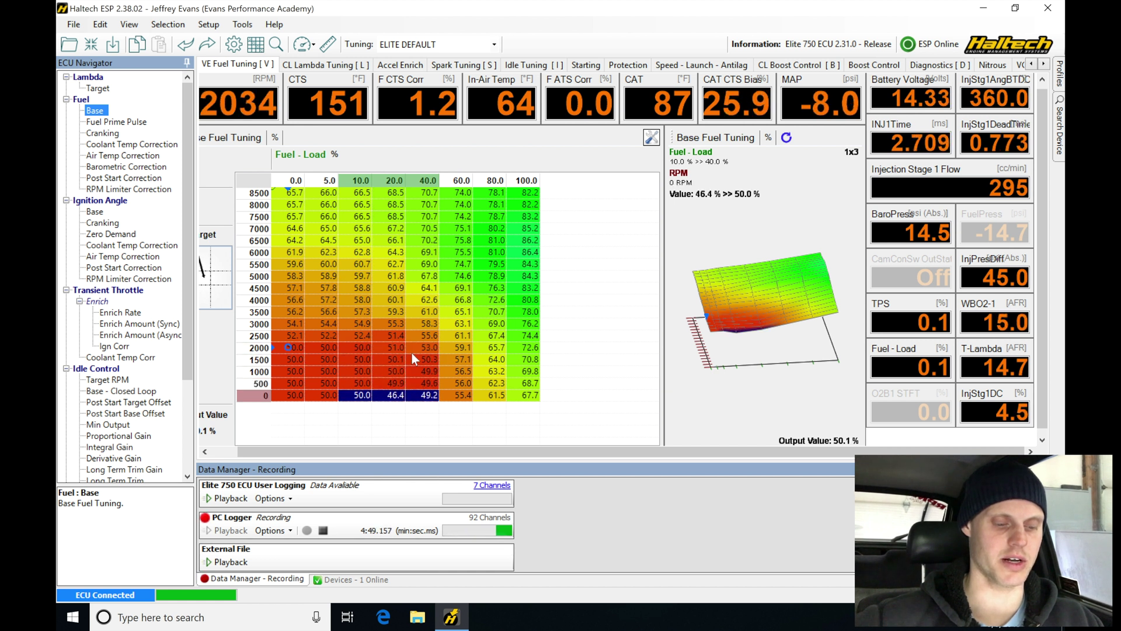
key(ctrl+i)
click(401, 348)
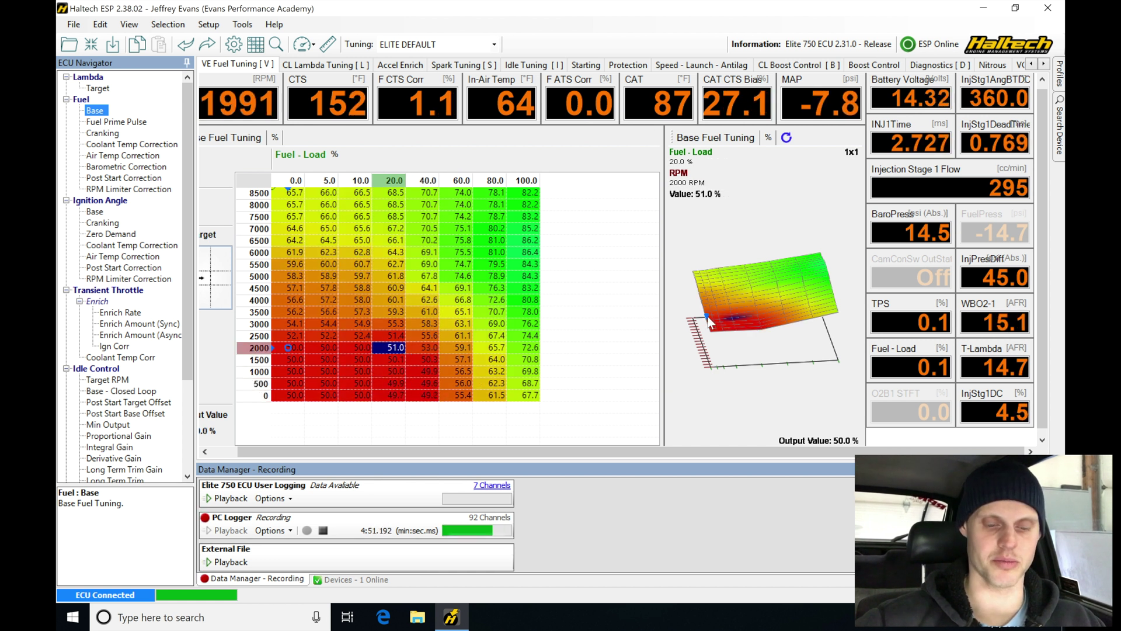
drag(707, 316, 759, 350)
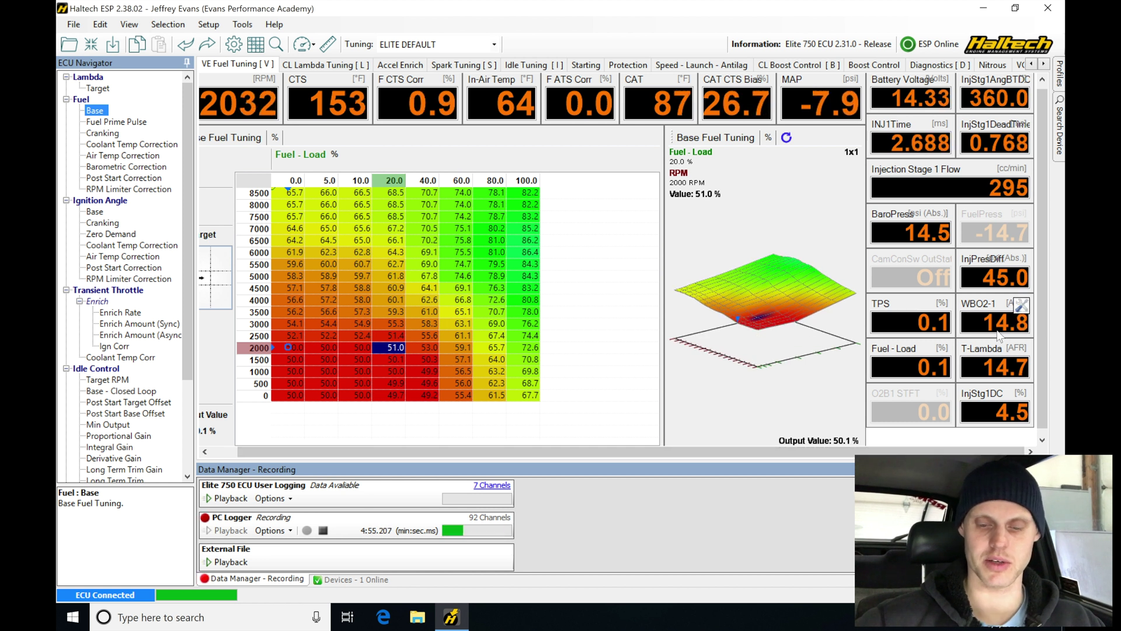
Stop the PC Logger in Data Manager, leaving a 5:17.386 log.
mouse_move(1000, 379)
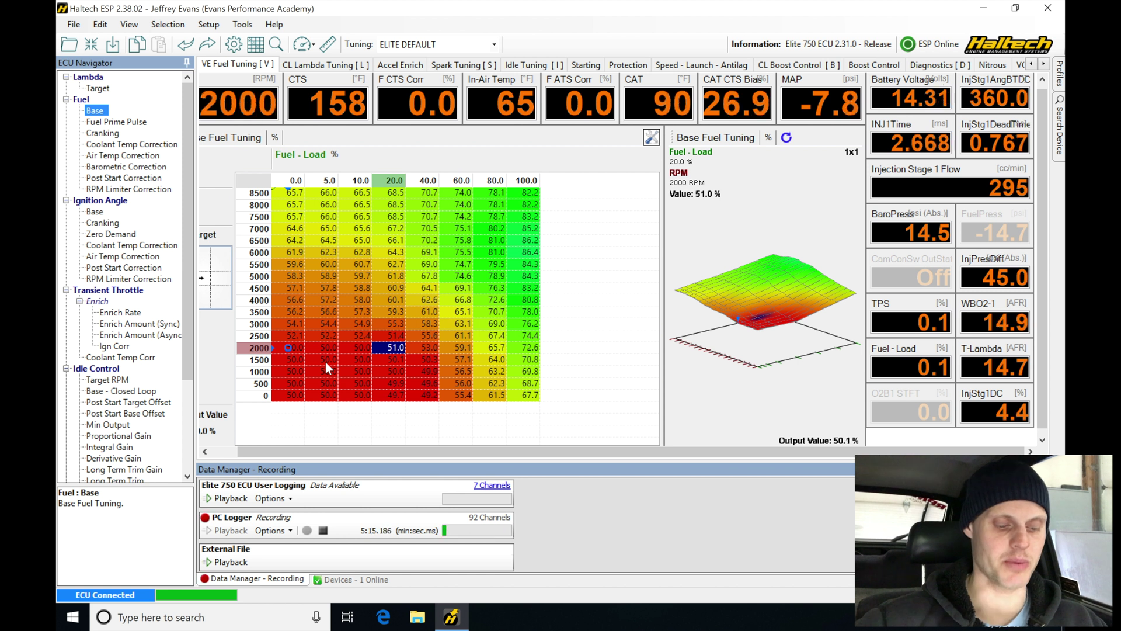
click(323, 530)
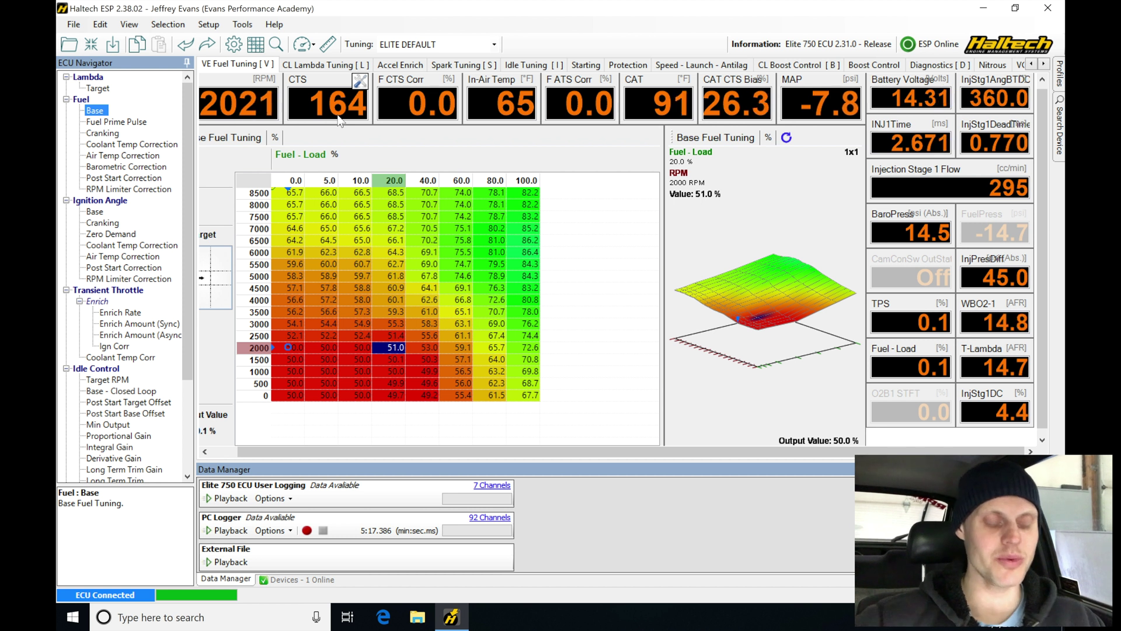
Export the PC Logger data via Export To > File.
click(289, 530)
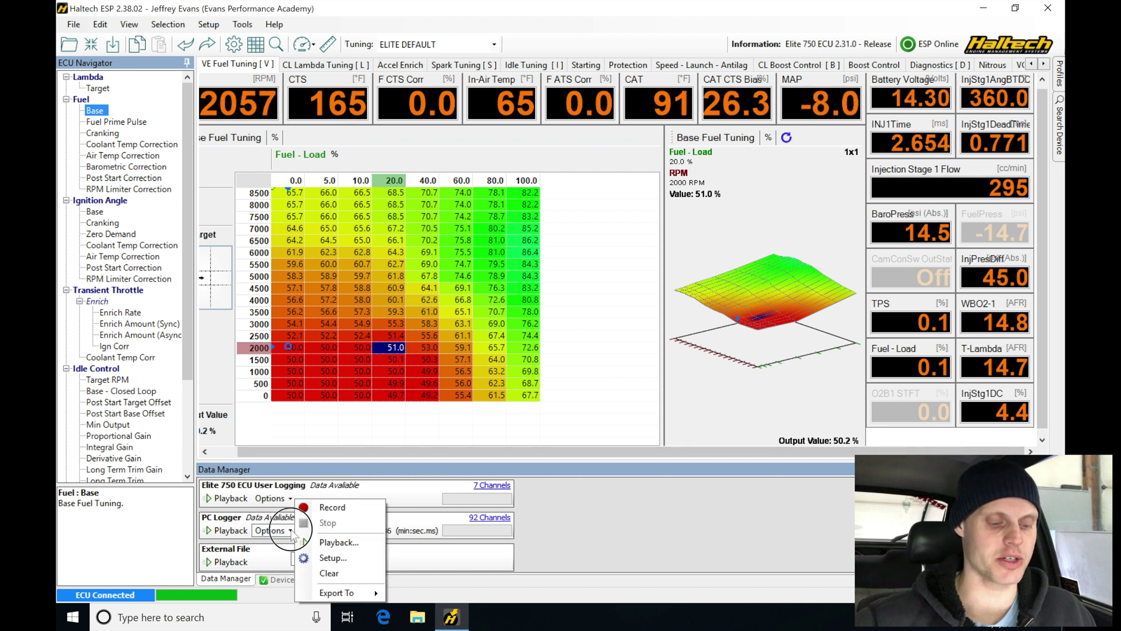
mouse_move(356, 592)
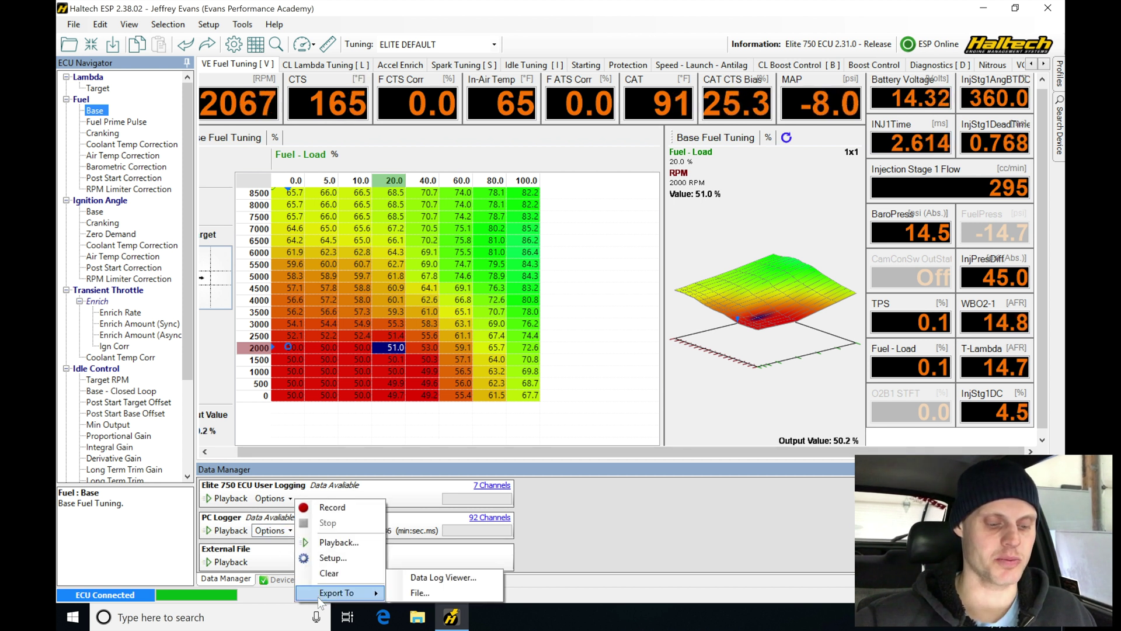
click(435, 592)
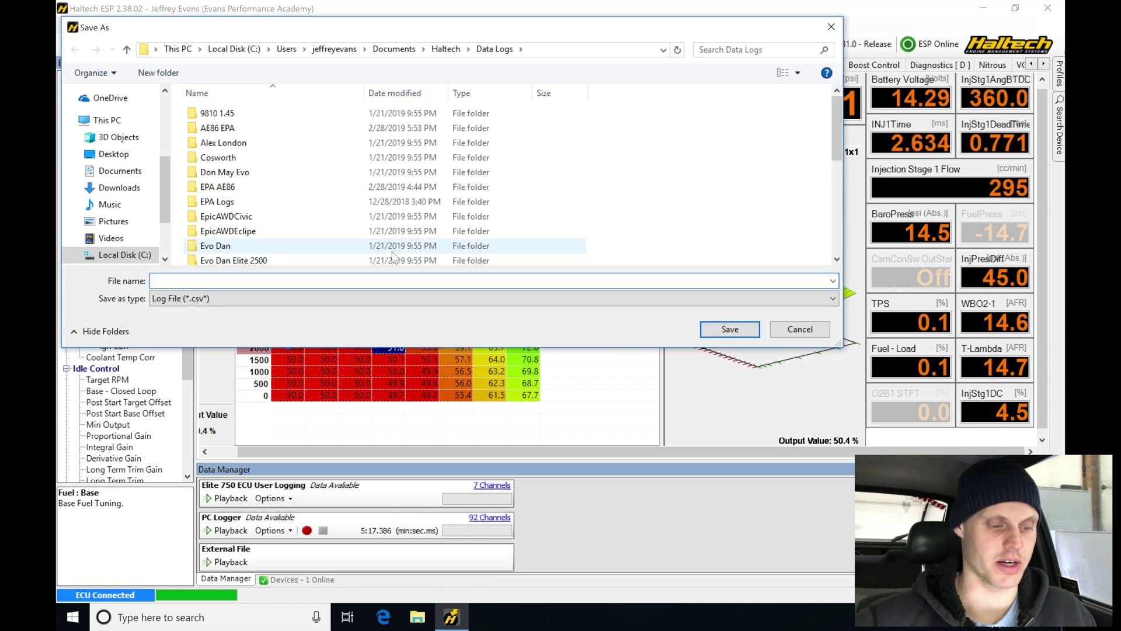
scroll(837, 140, down, 2)
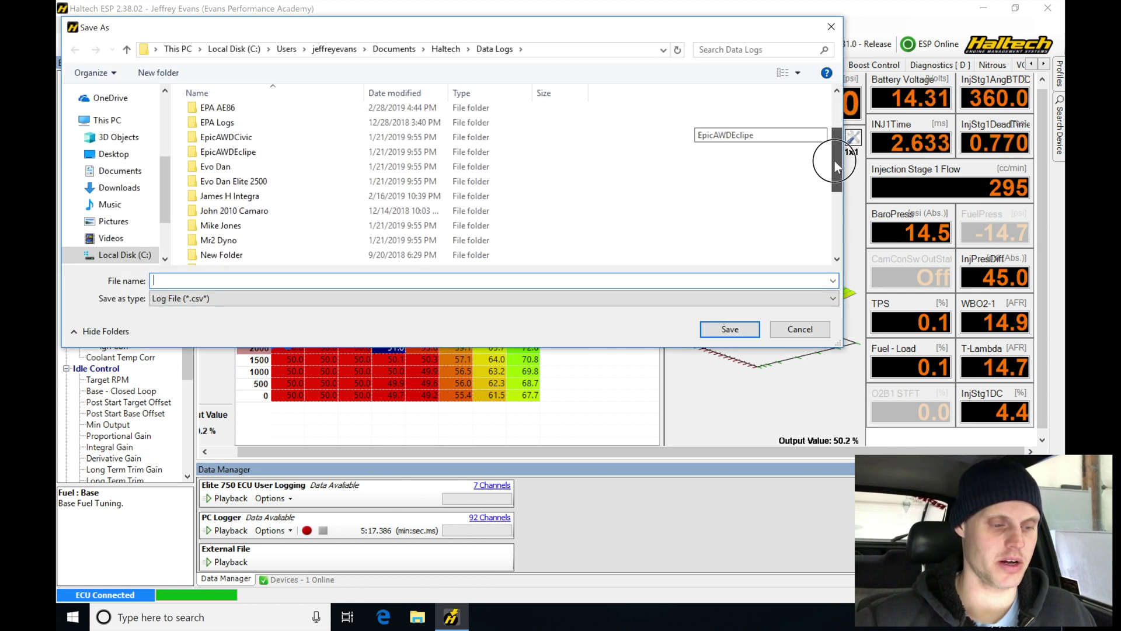
Create an EPA AE86 folder, merging with the existing one, and save the log in AE86 EPA as cold start day 1.csv.
click(166, 74)
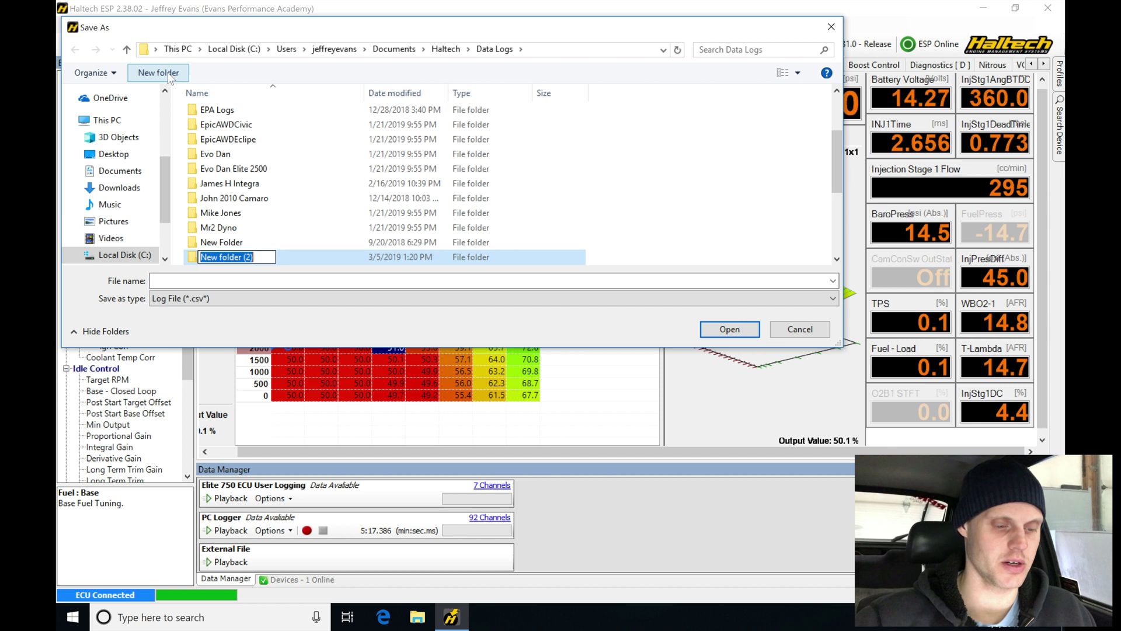
key(BackSpace)
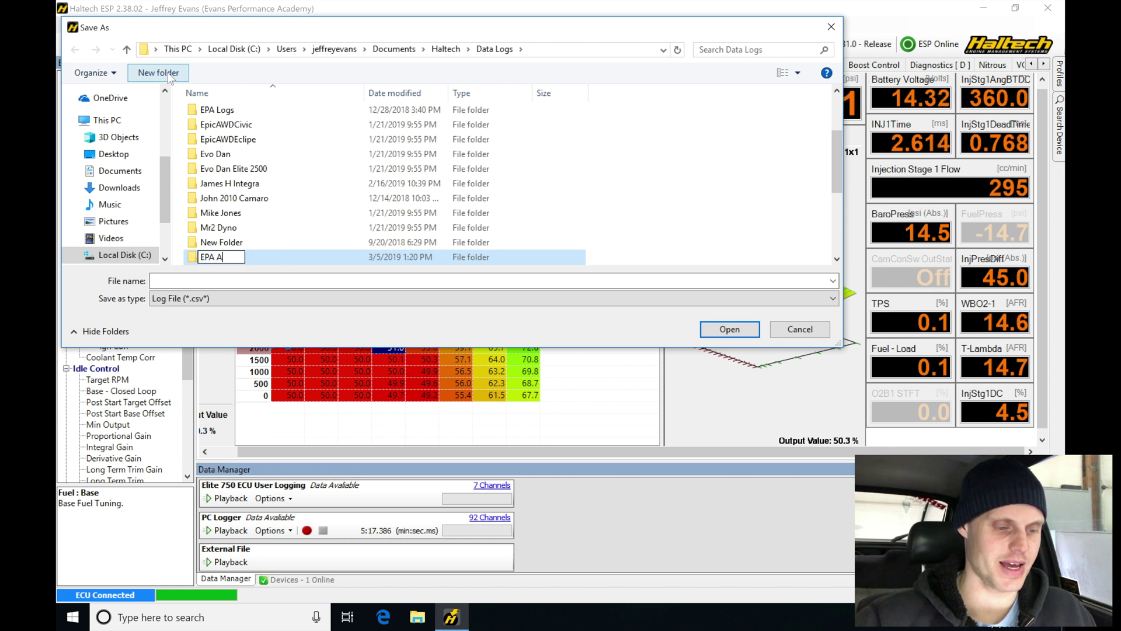
text(EPA AE86)
key(Return)
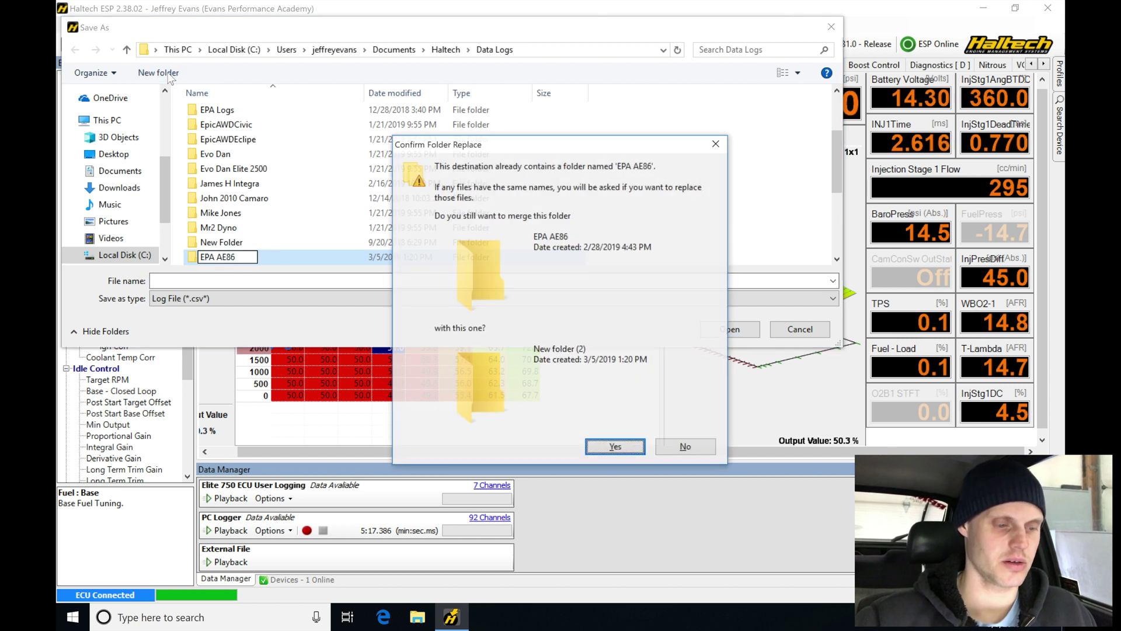
click(615, 447)
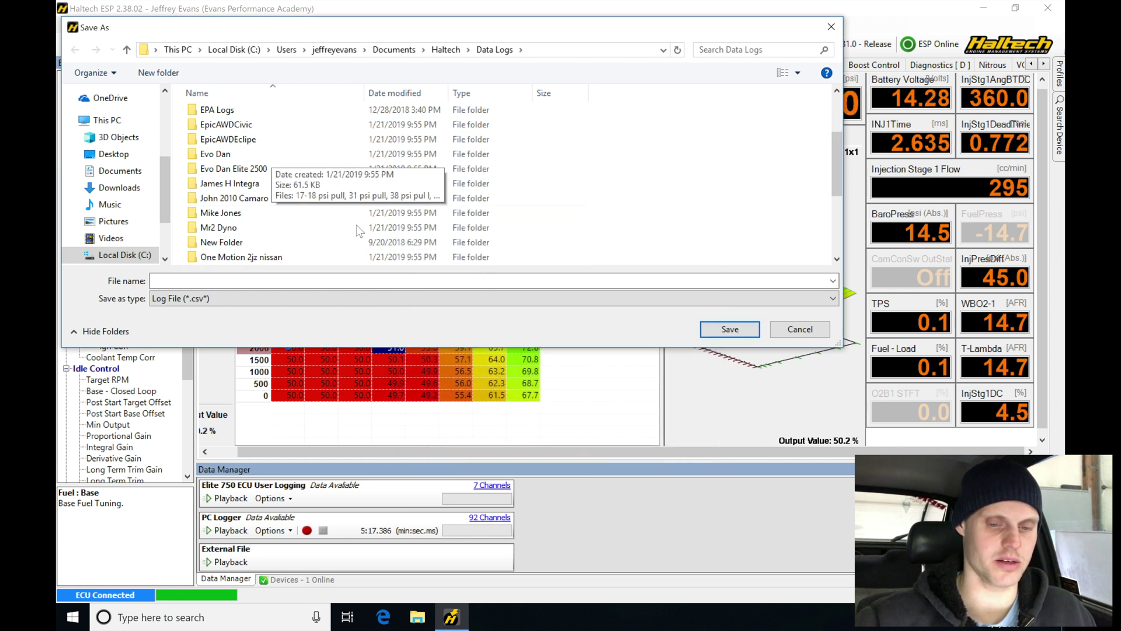
scroll(327, 192, up, 2)
double_click(397, 128)
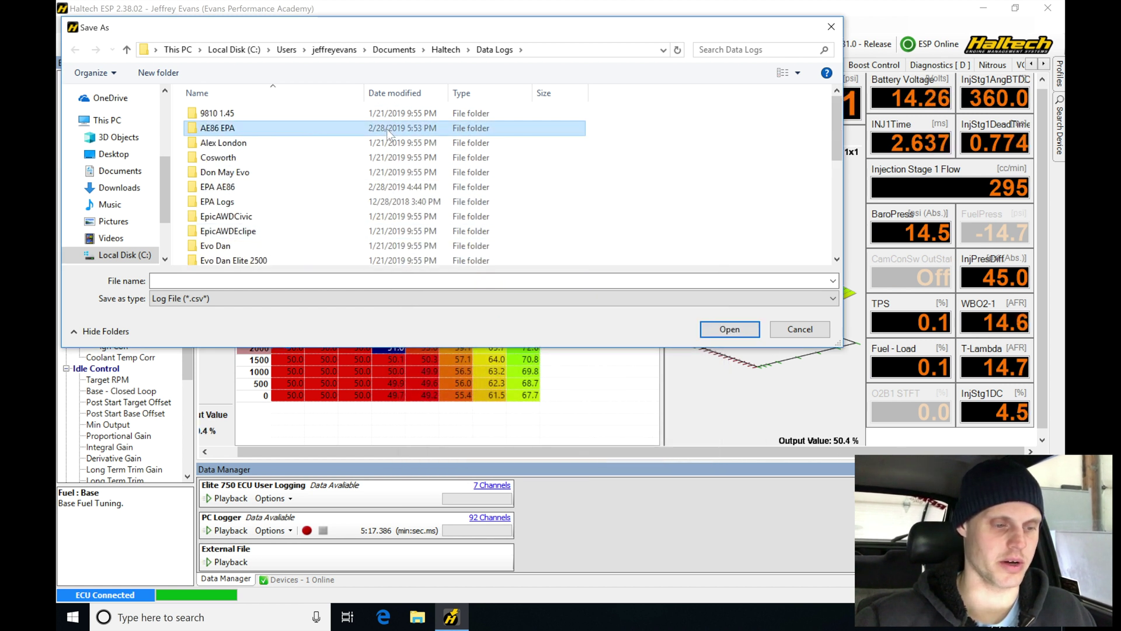
click(324, 281)
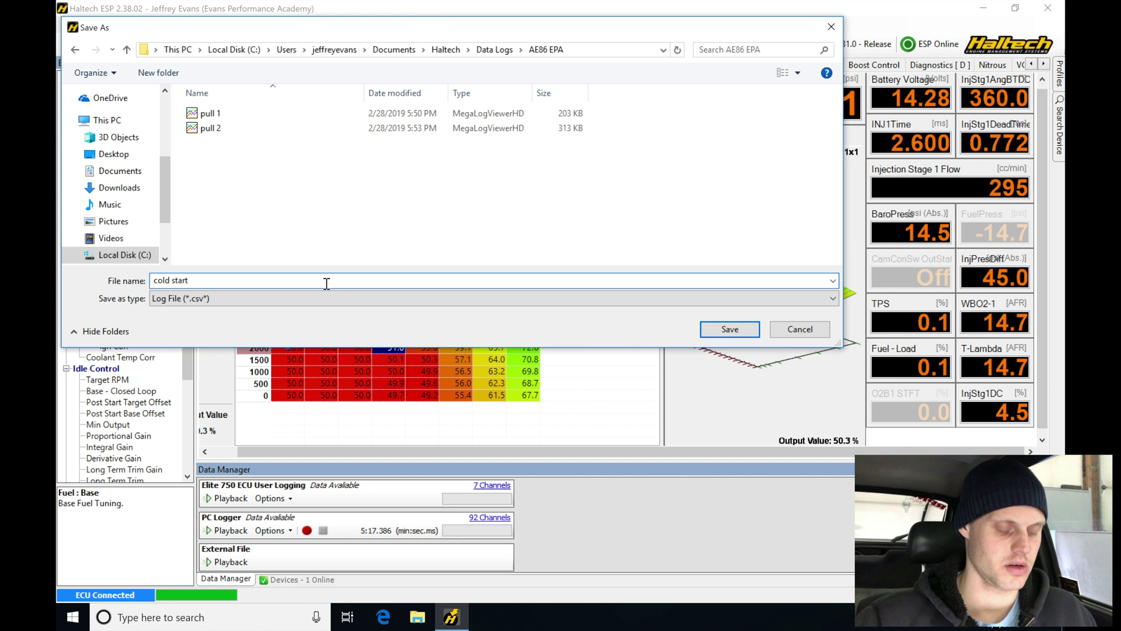
key(Return)
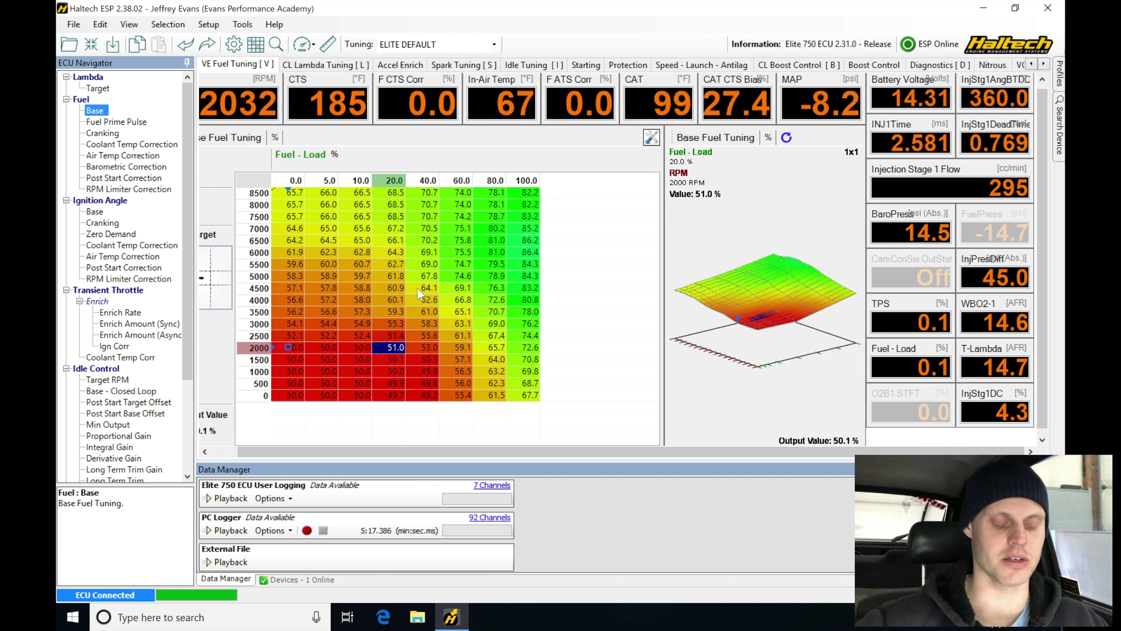
In Main Setup's Ignition settings, set Lock Mode to Always On and move the dialog aside.
click(205, 26)
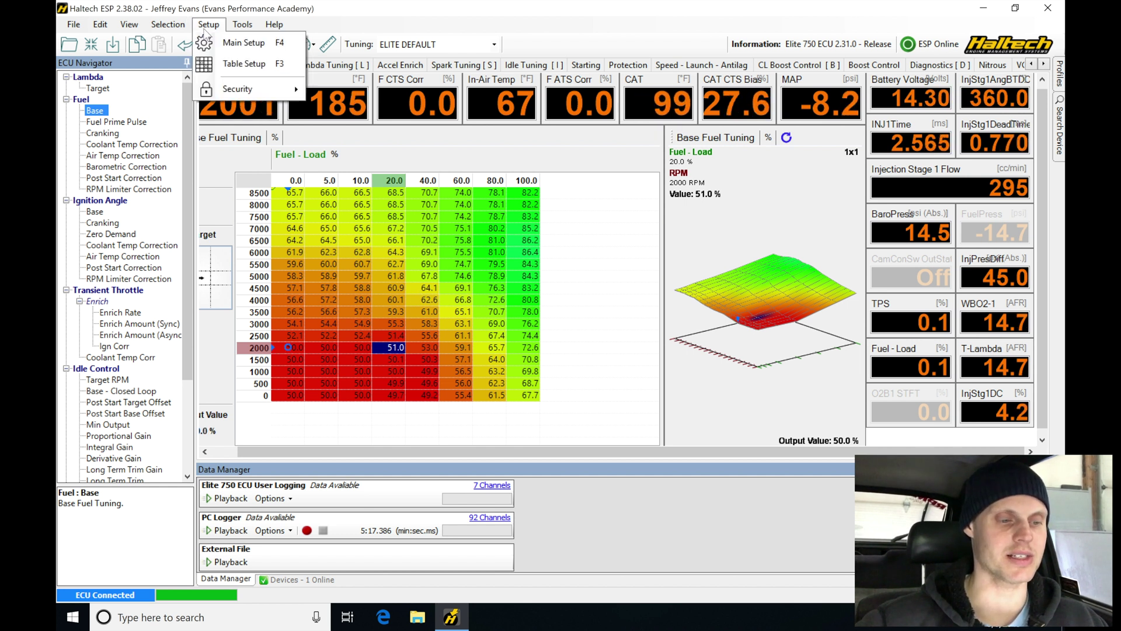
click(236, 42)
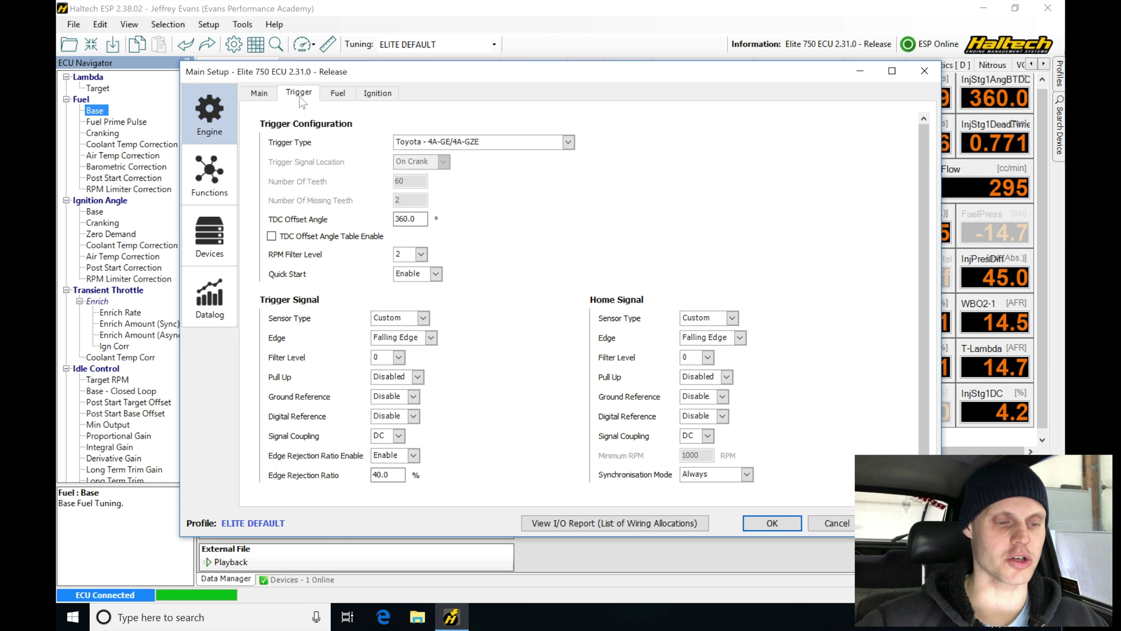
click(378, 94)
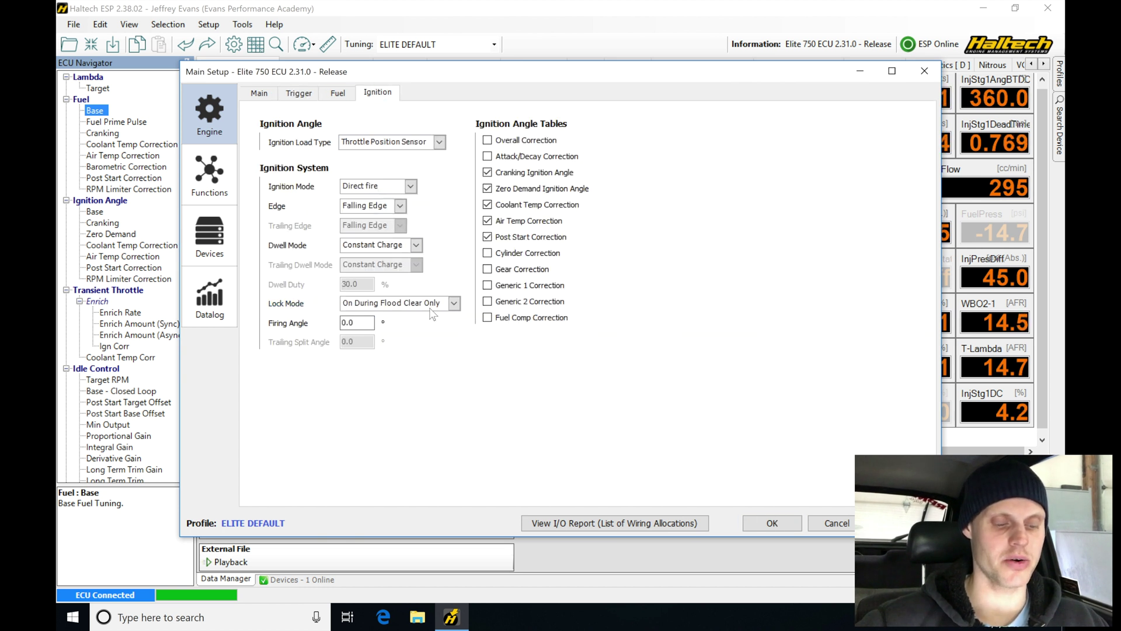
click(430, 307)
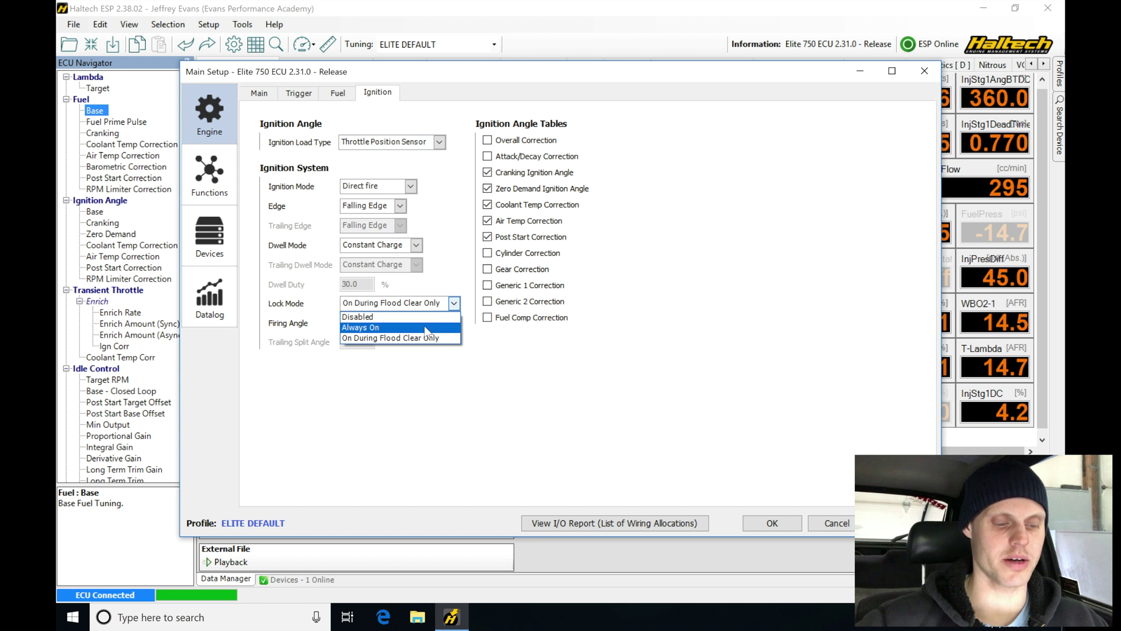
click(427, 329)
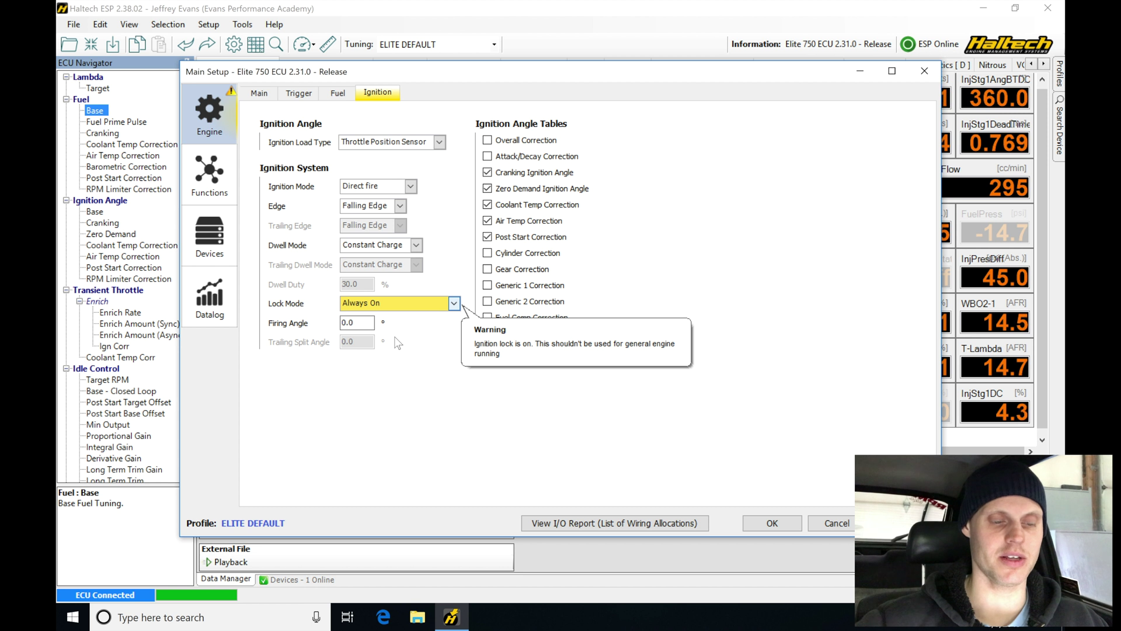
mouse_move(482, 72)
mouse_down()
mouse_move(489, 144)
mouse_move(471, 80)
mouse_up()
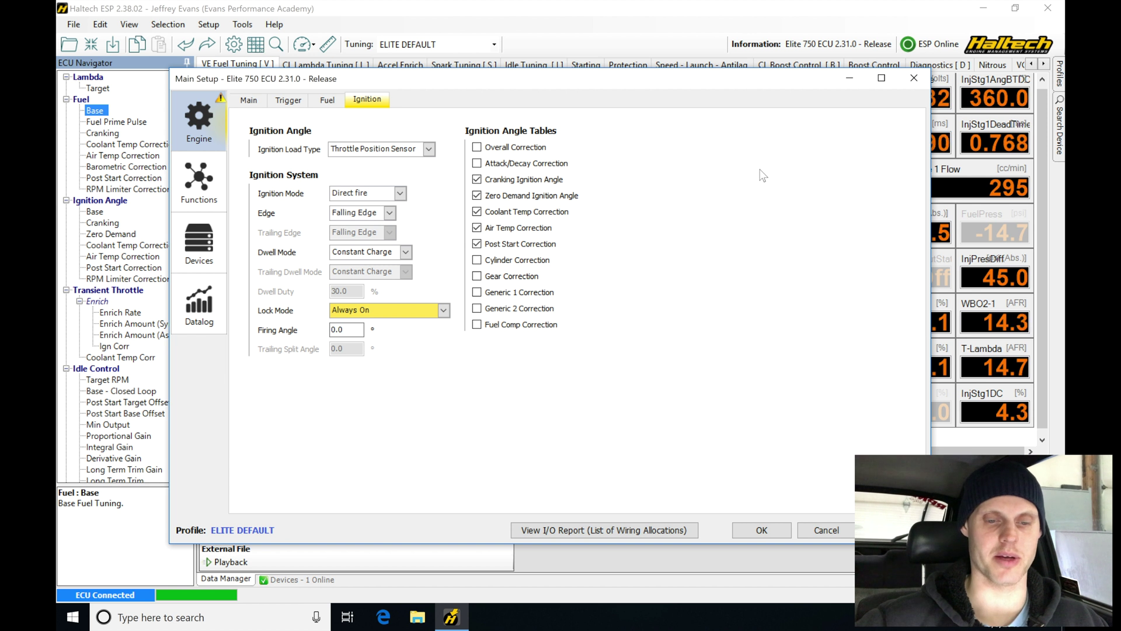
drag(742, 81, 748, 126)
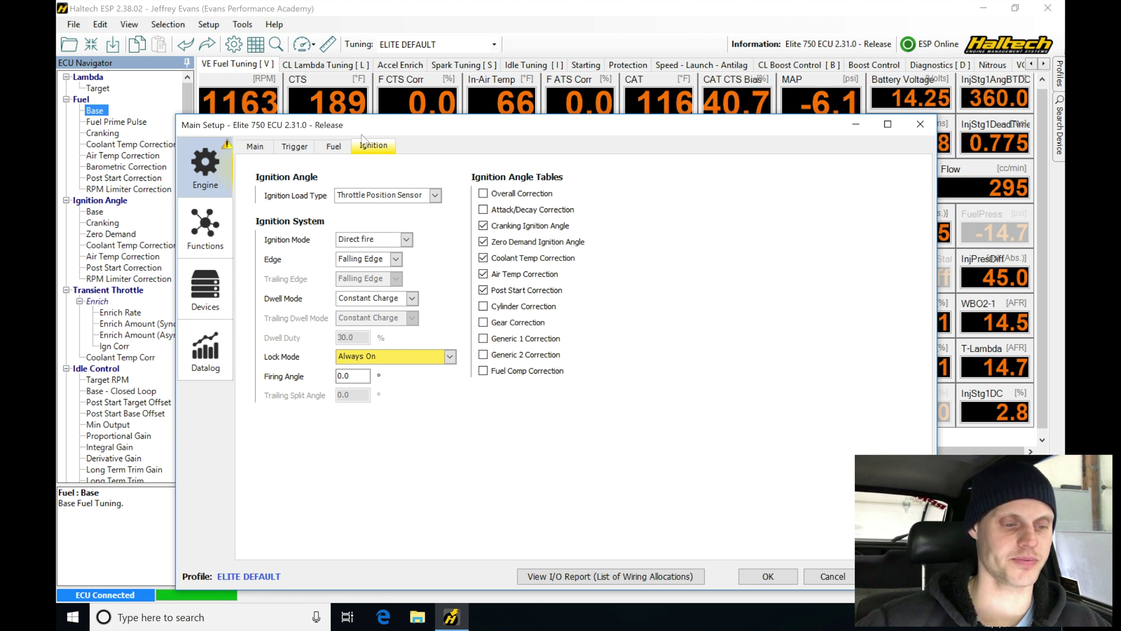
click(294, 146)
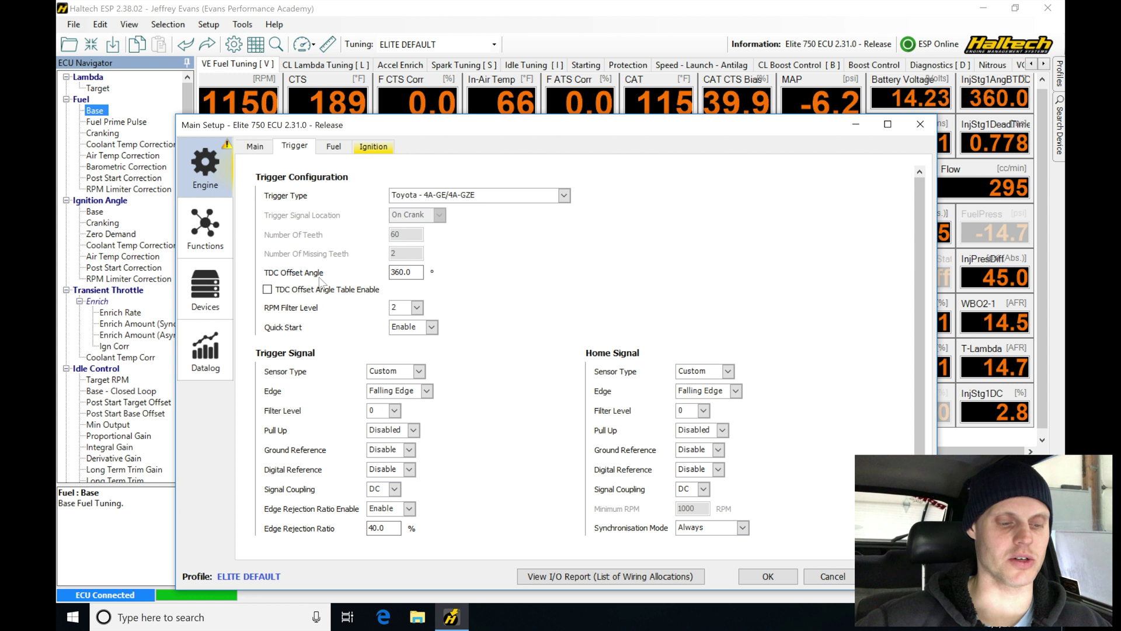